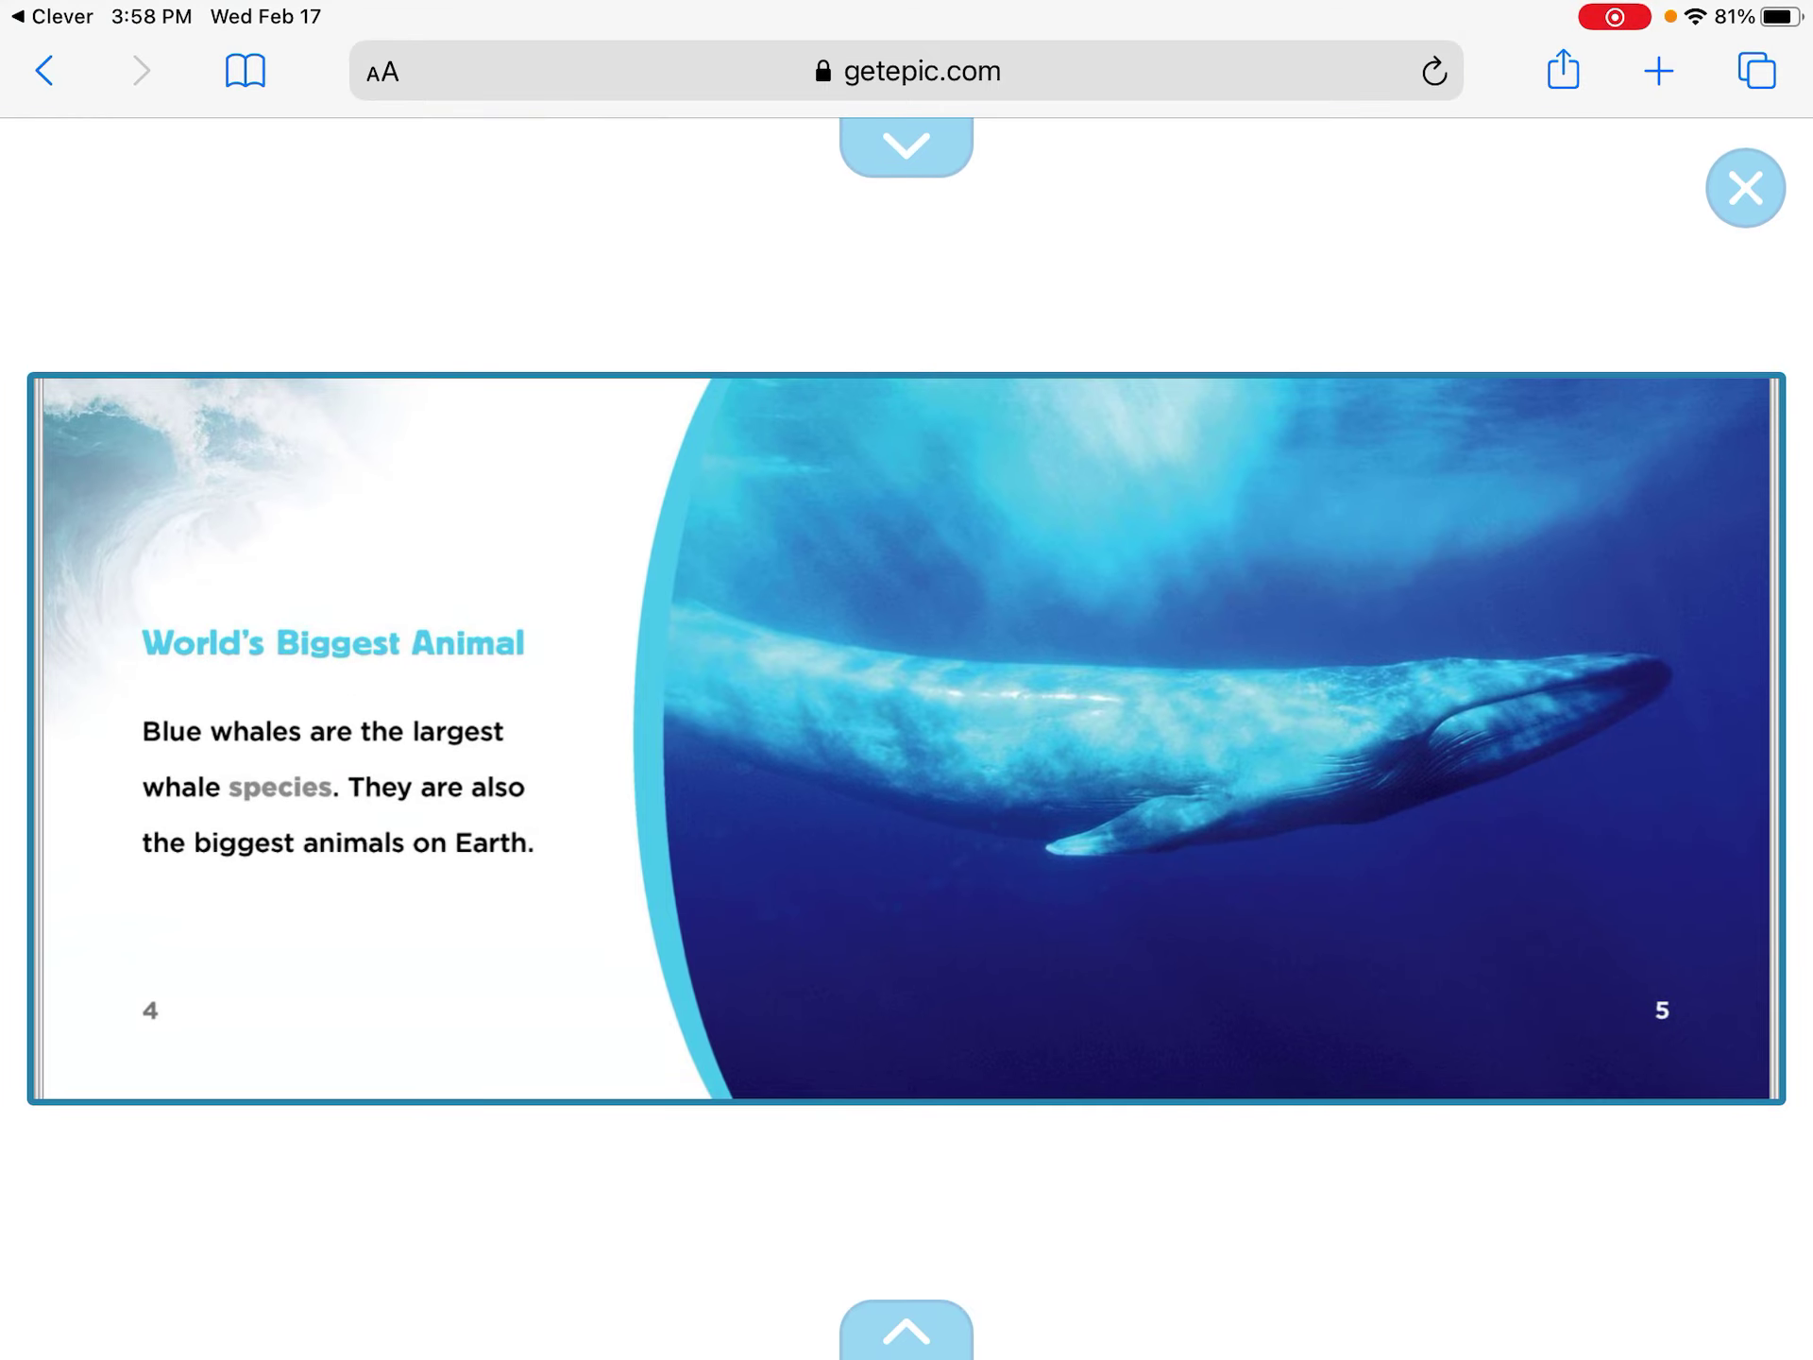
Turn the Blue Whales book forward one spread toward the Body pages
key("Right")
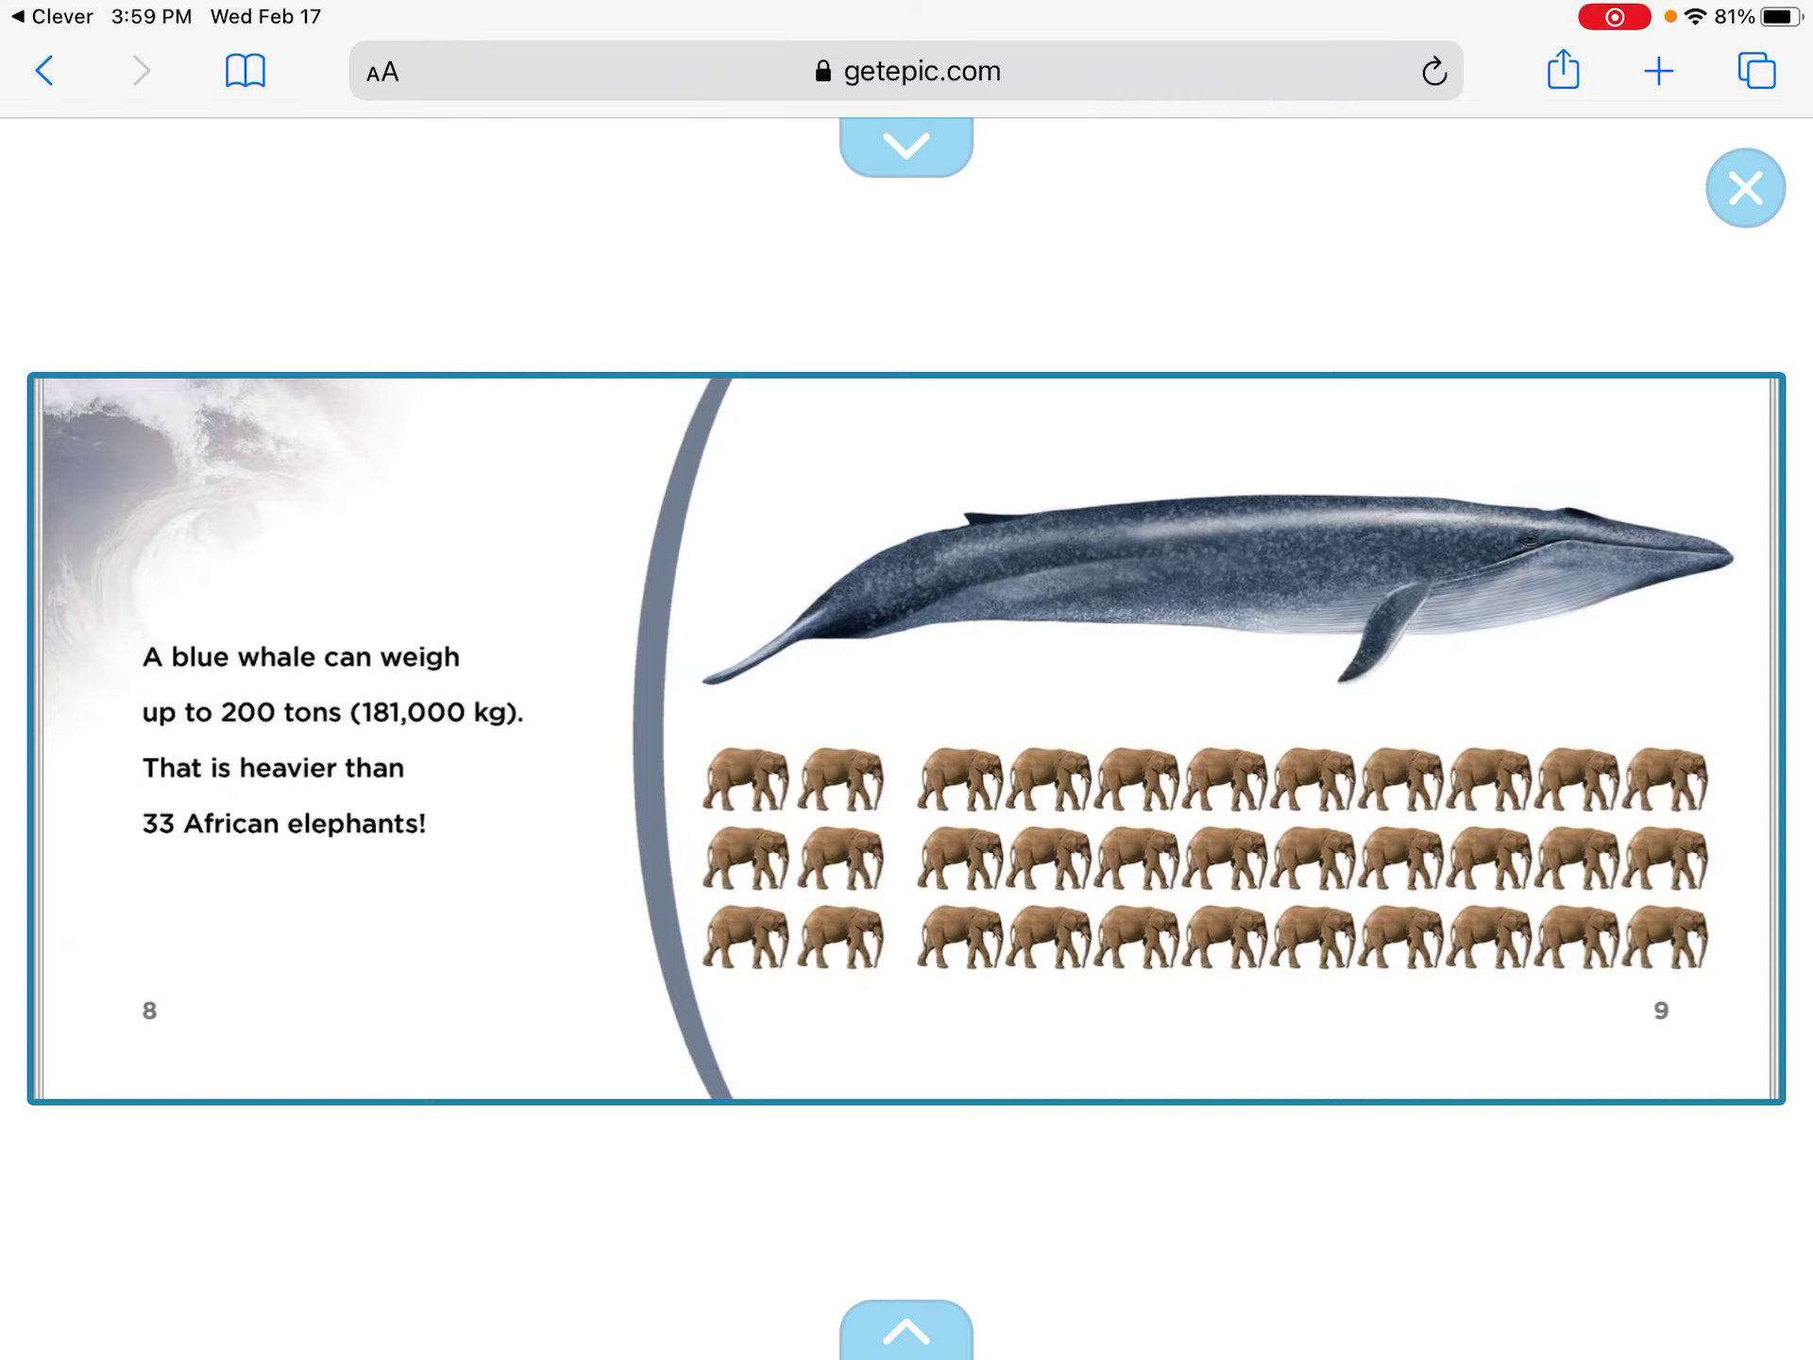
Advance the Blue Whales book to the Body spread on pages 10–11
key("Right")
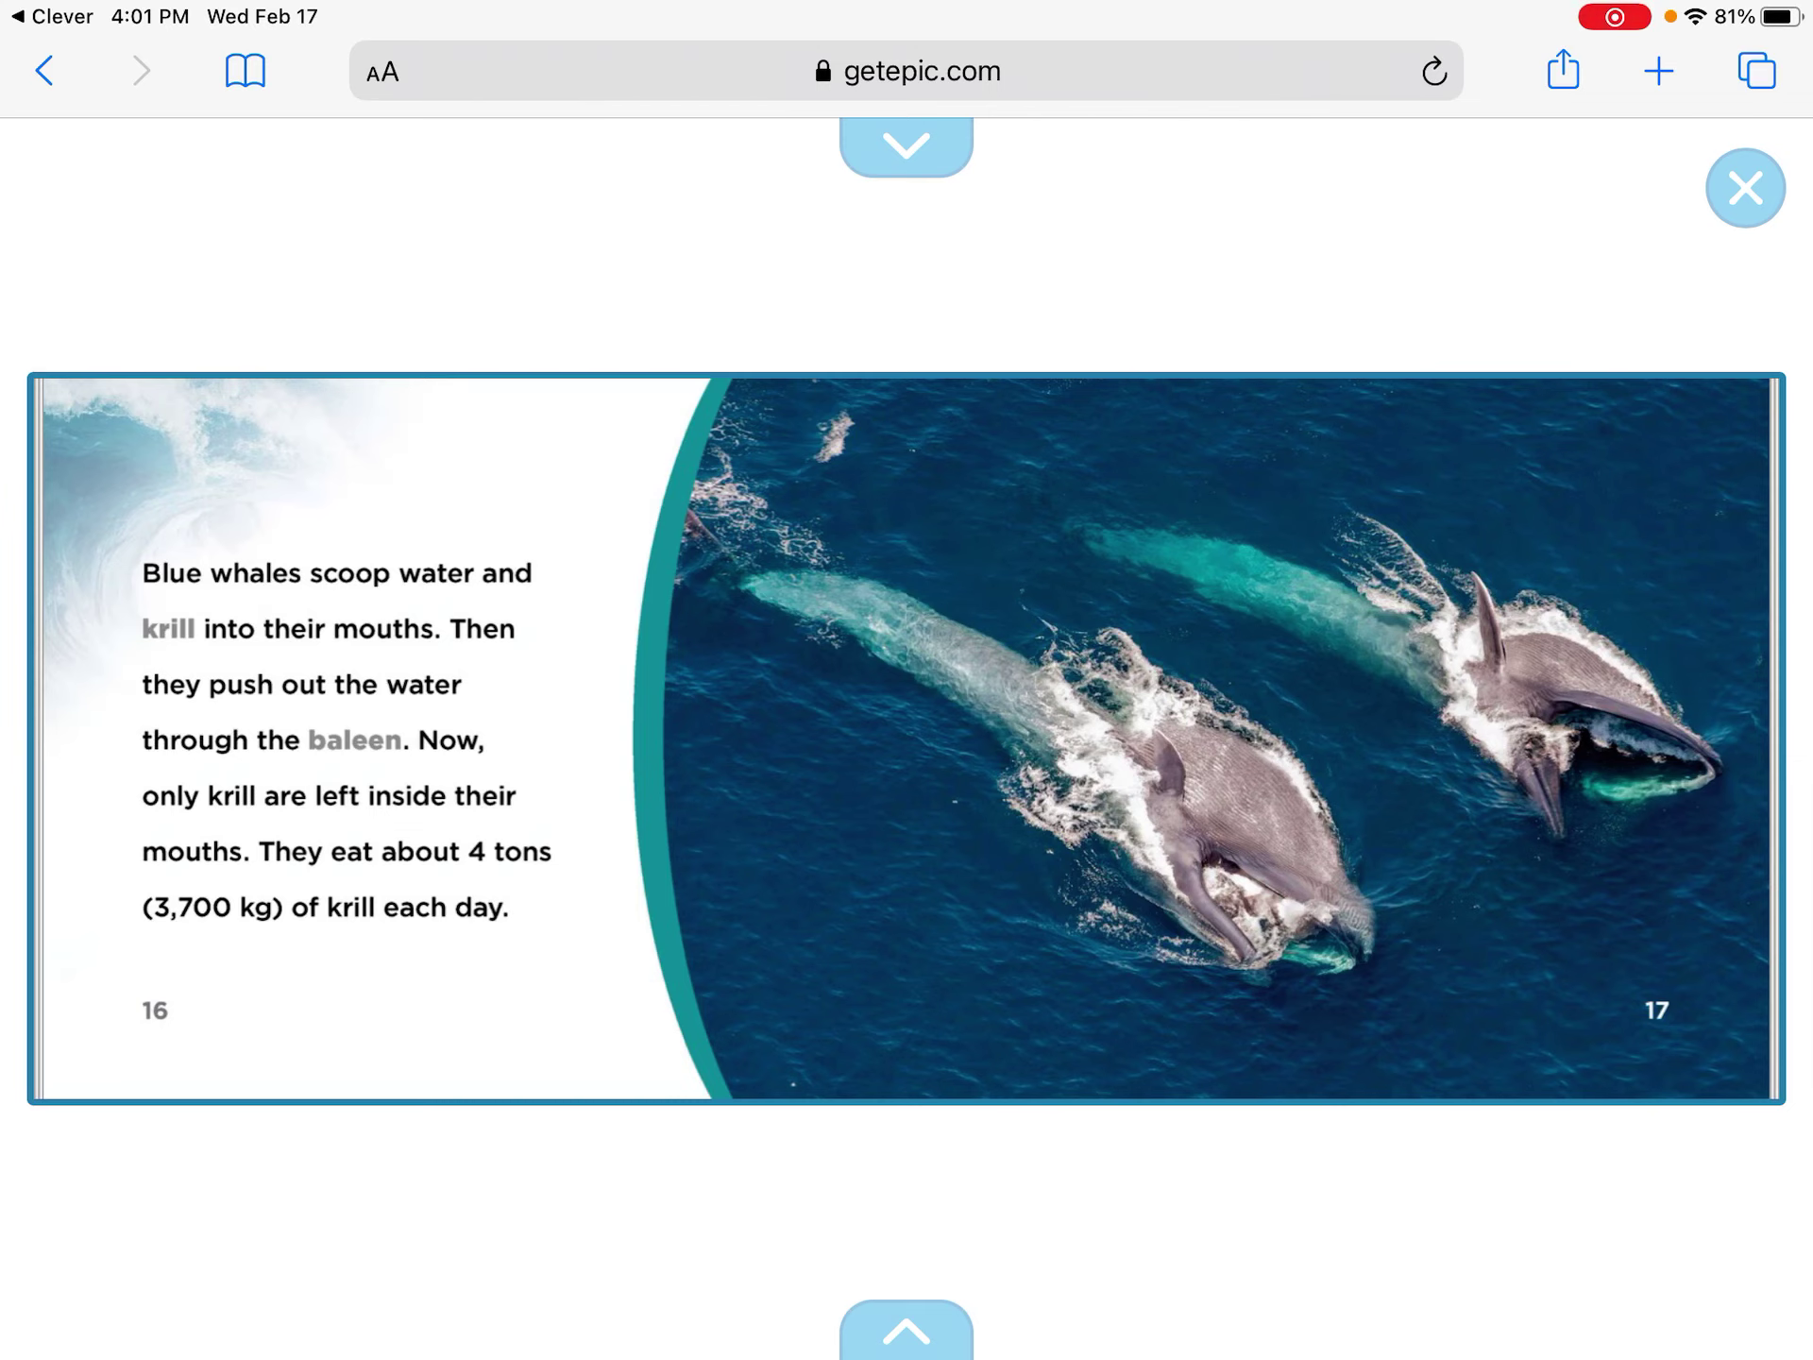
Advance the Blue Whales book from pages 16–17 to pages 18–19
key("Right")
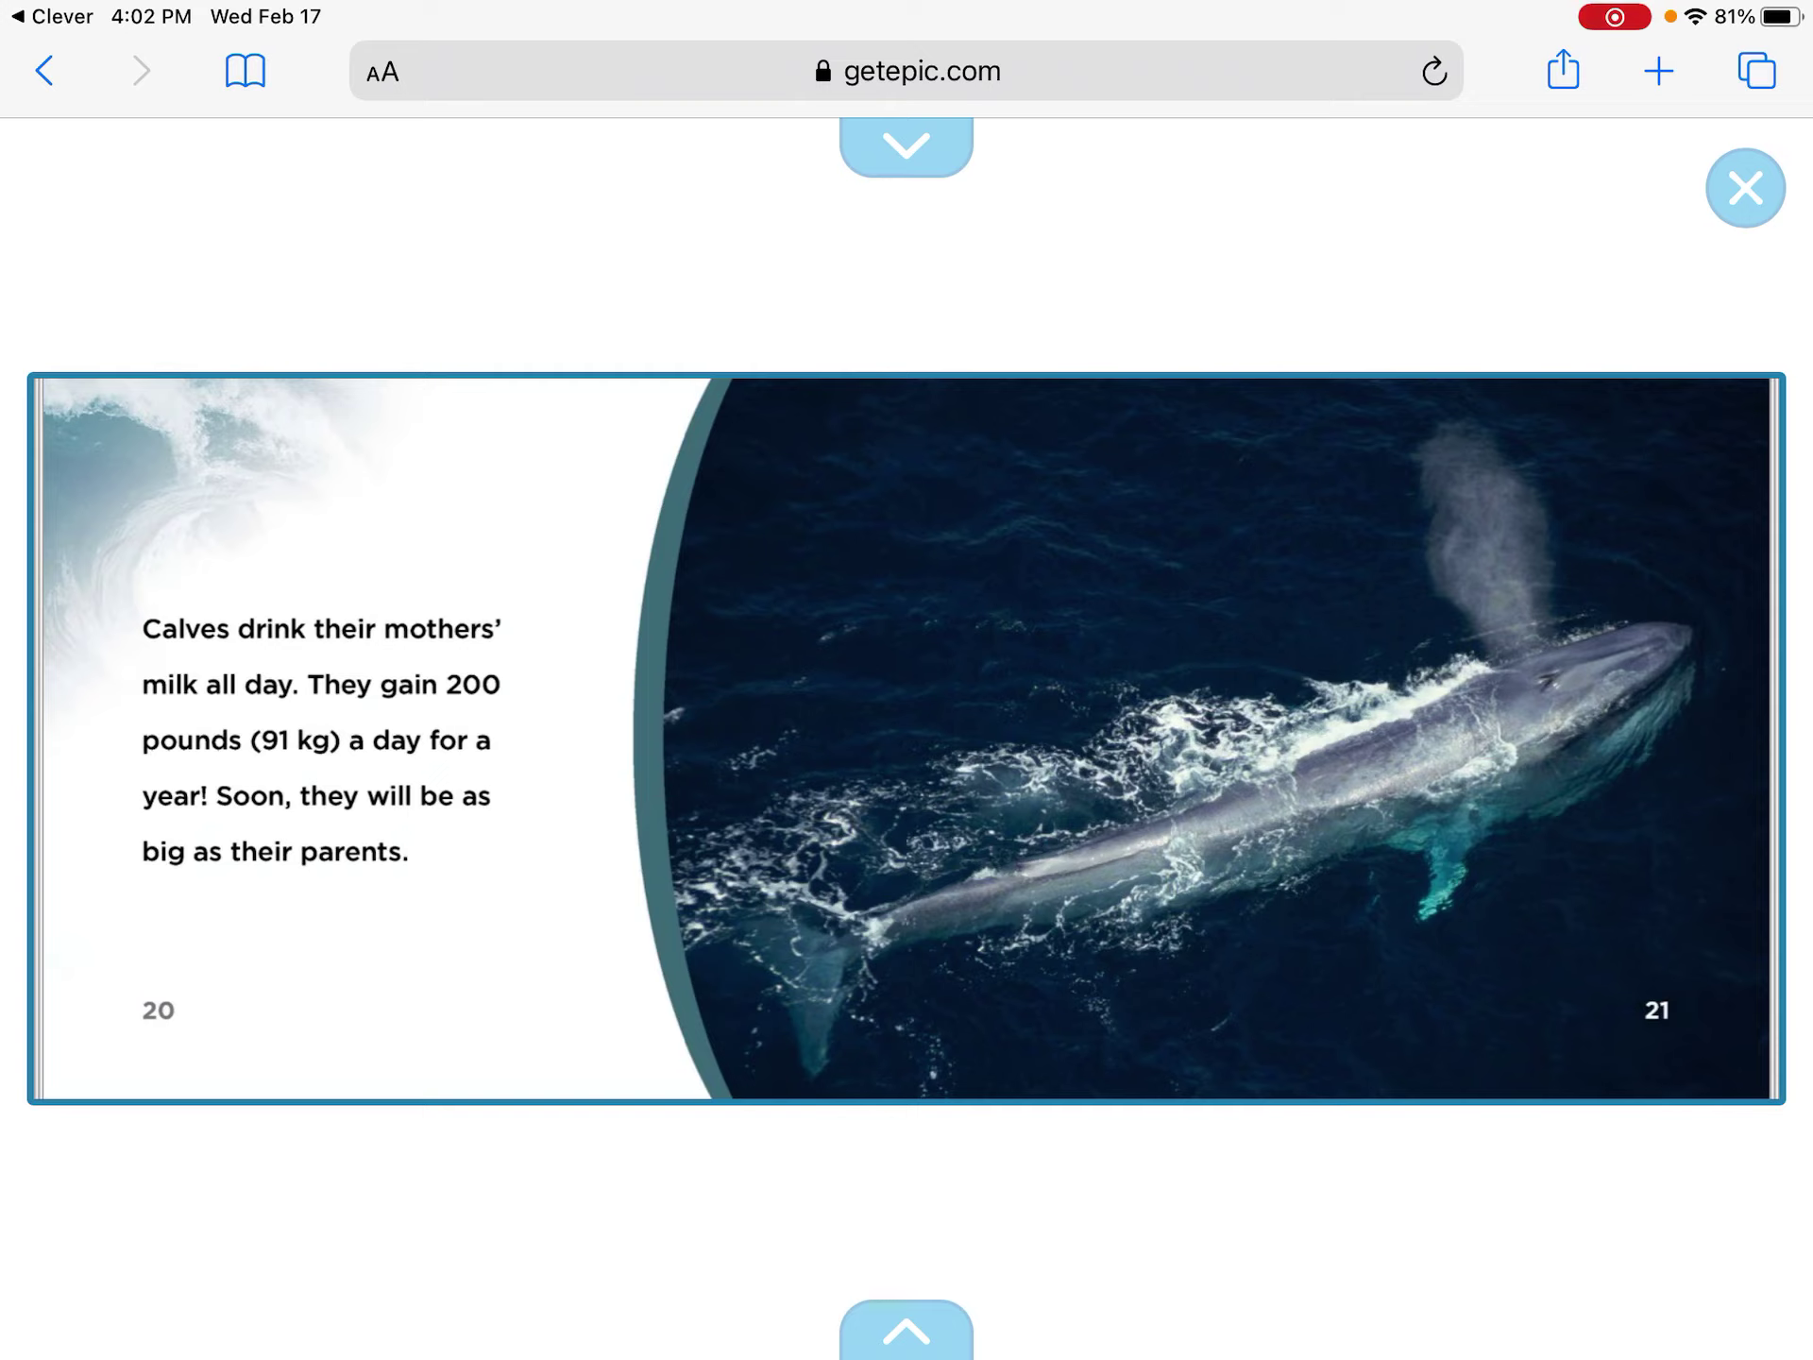
key("Right")
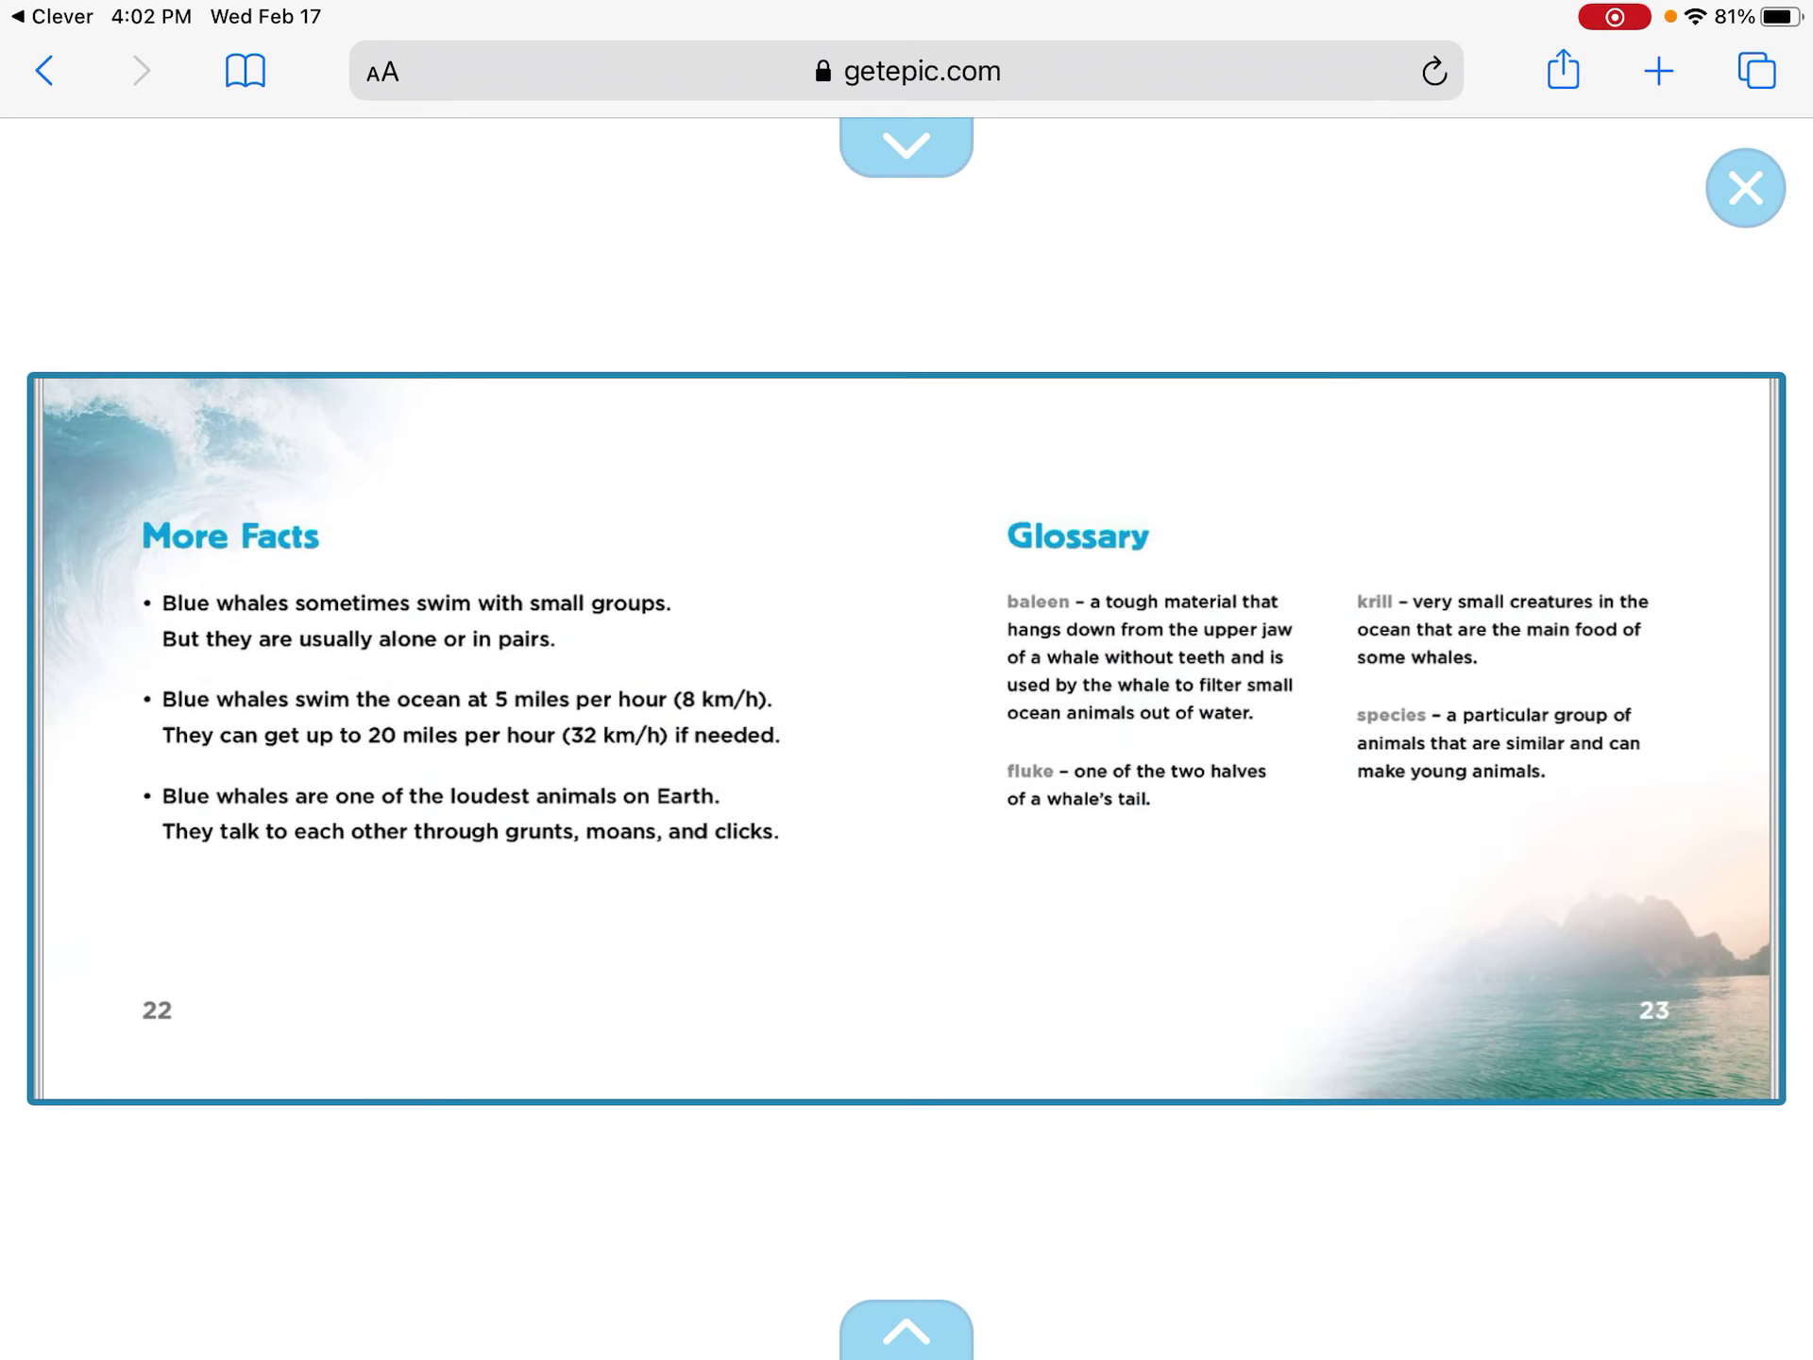